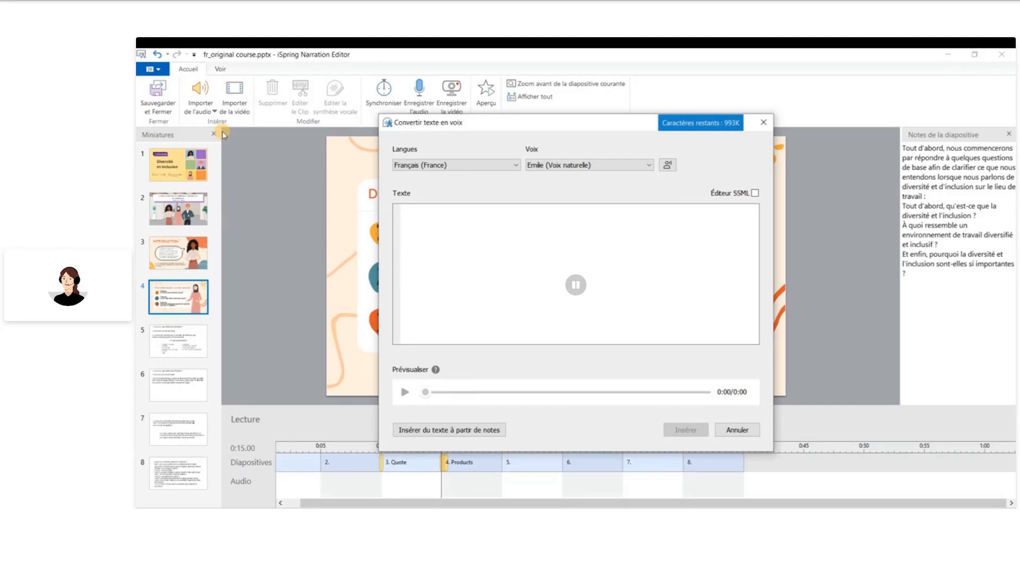
# Step: Choose Français (France) as the language and Emile (Voix naturelle) as the voice for the text-to-speech conversion
pyautogui.click(428, 167)
pyautogui.scroll(2, 434, 225)
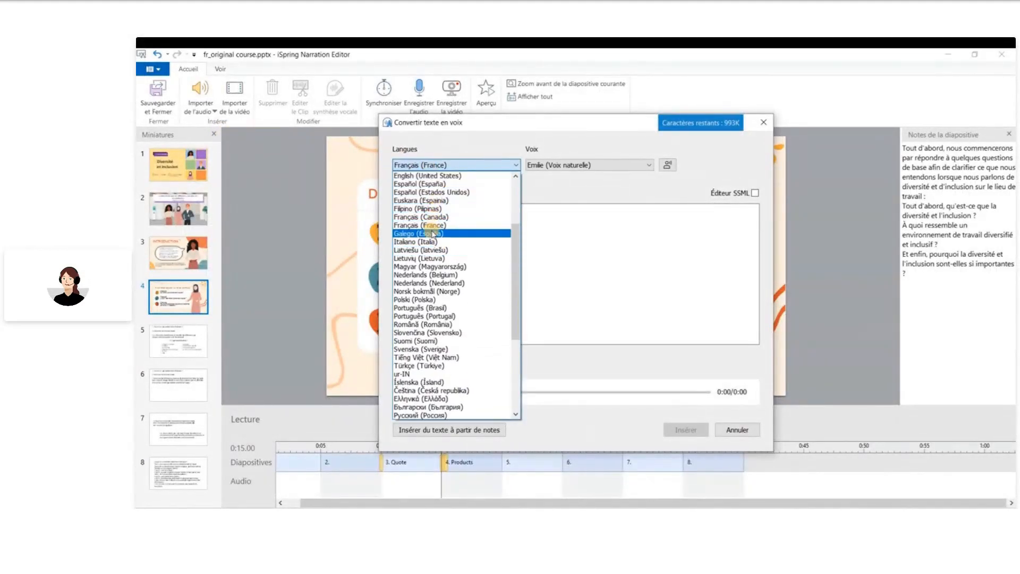
pyautogui.click(434, 225)
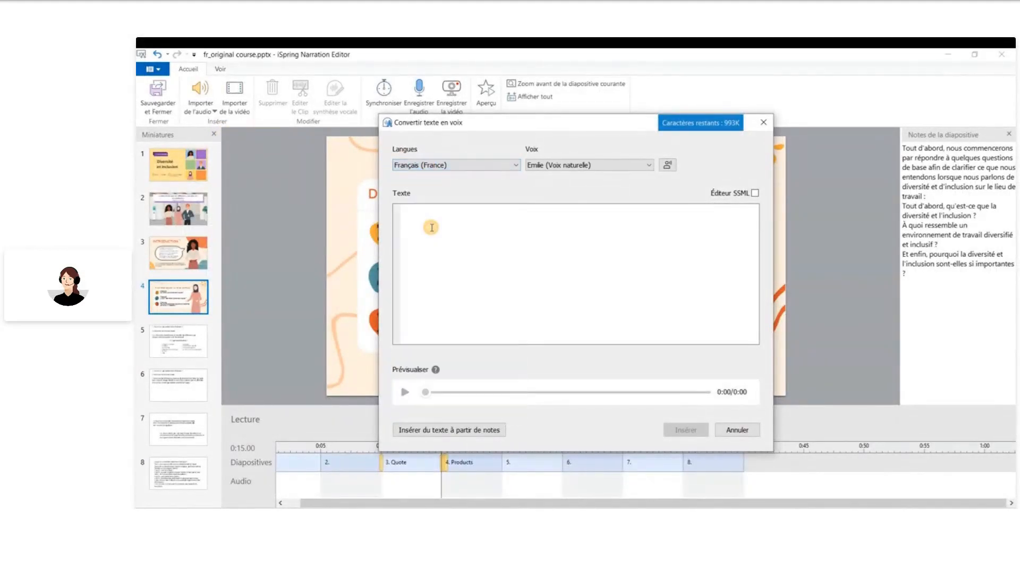
pyautogui.click(552, 165)
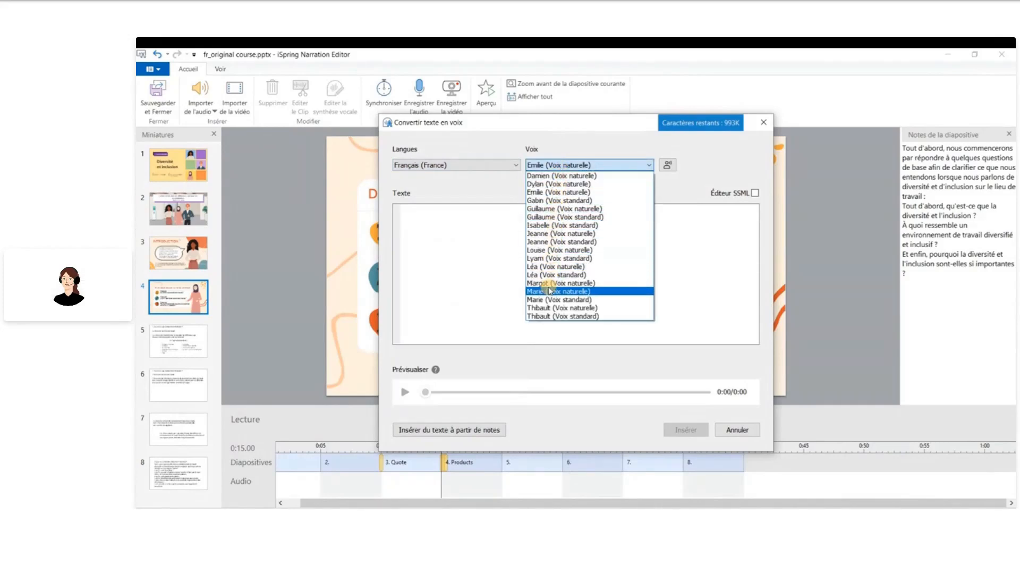
pyautogui.click(561, 195)
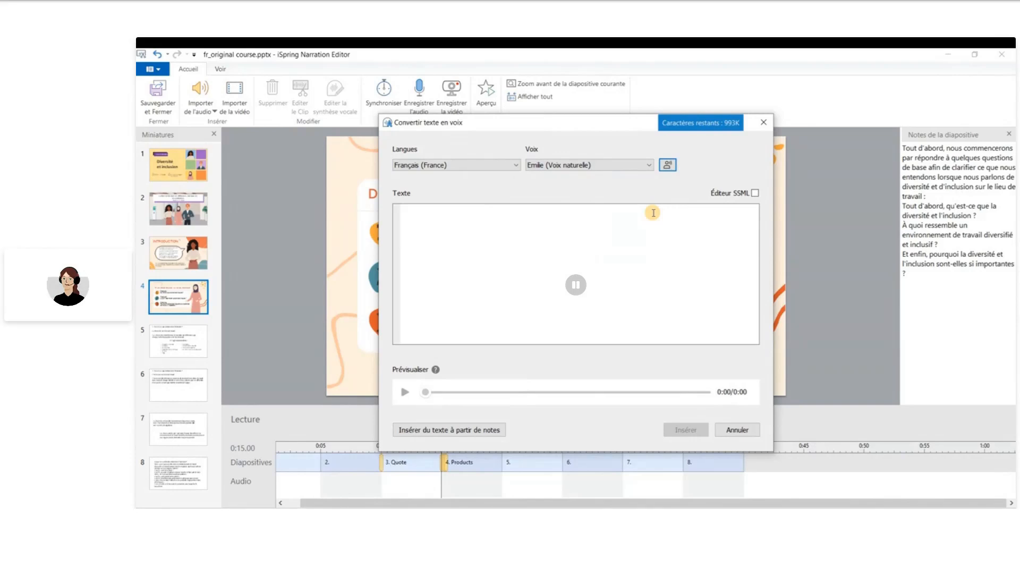
# Step: Fill the text-to-speech text with the current slide's notes and preview the spoken result
pyautogui.click(634, 237)
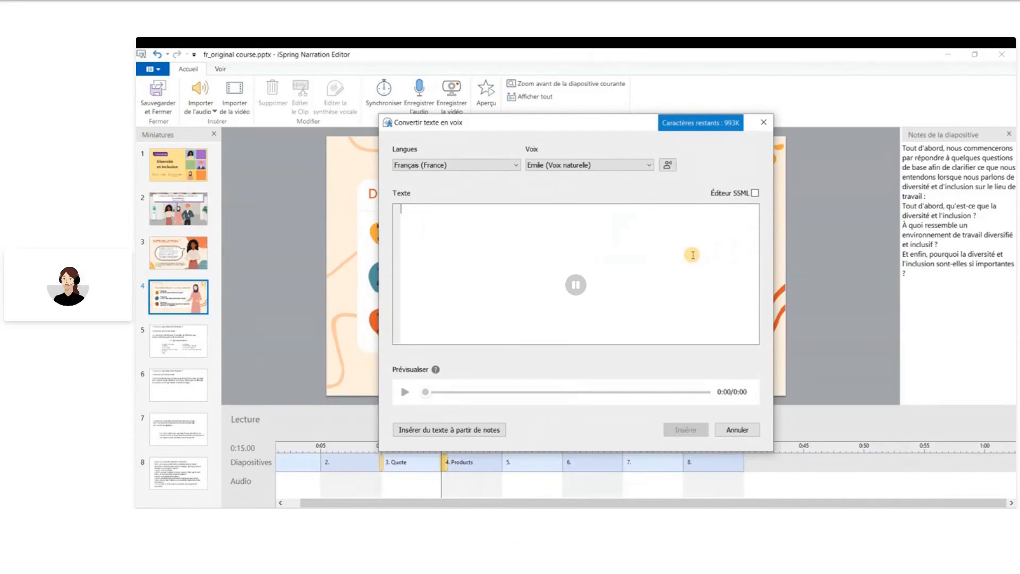
pyautogui.click(449, 429)
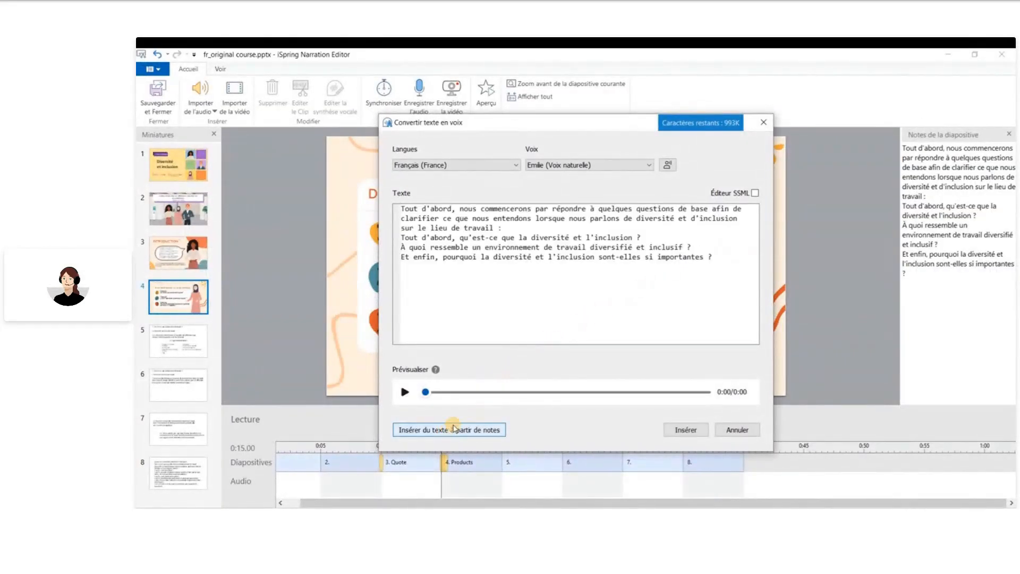
pyautogui.click(404, 392)
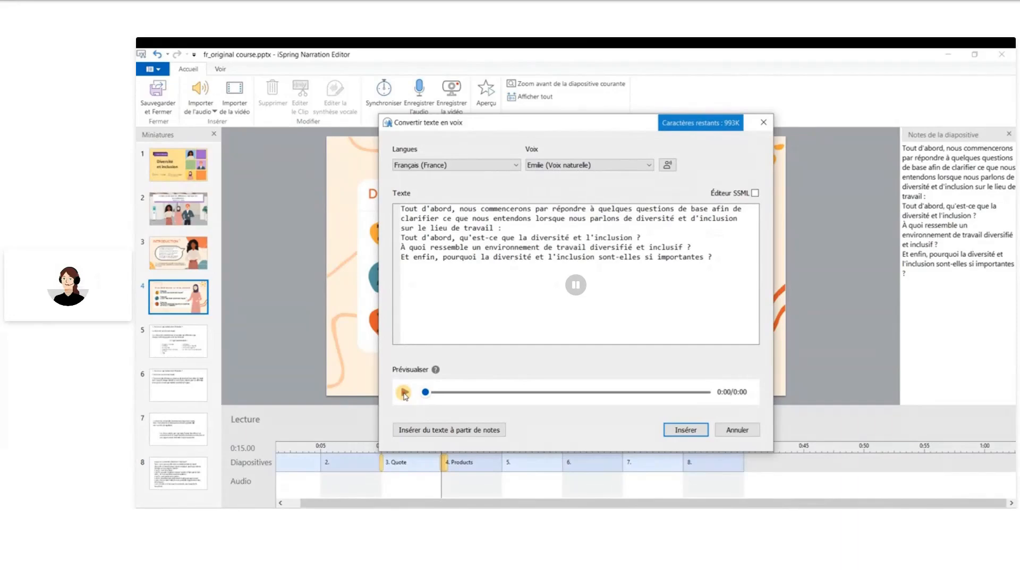
pyautogui.click(404, 393)
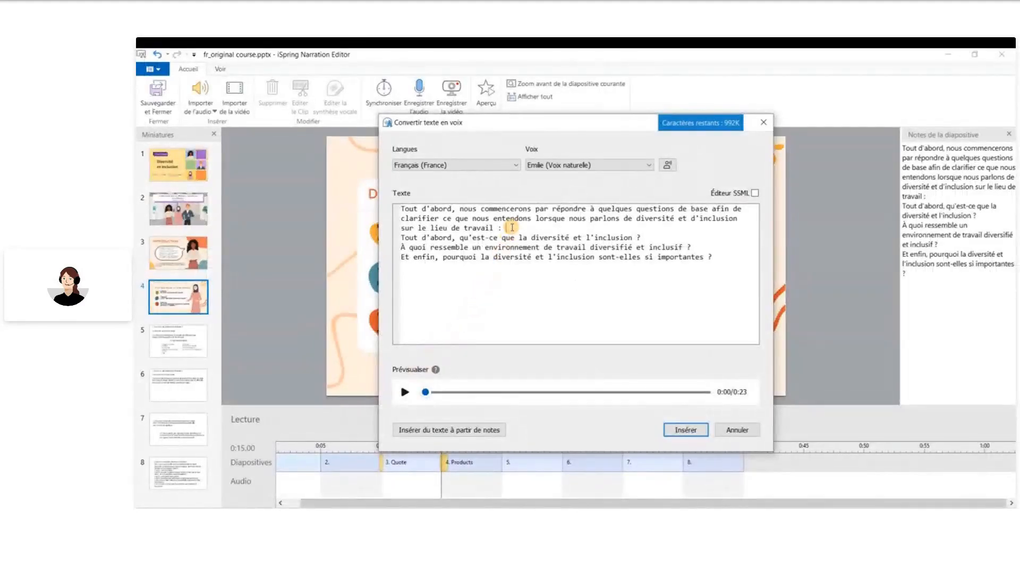
# Step: Replace the colon after "travail" and the question marks ending the three questions with full stops, and preview the speech
pyautogui.click(649, 235)
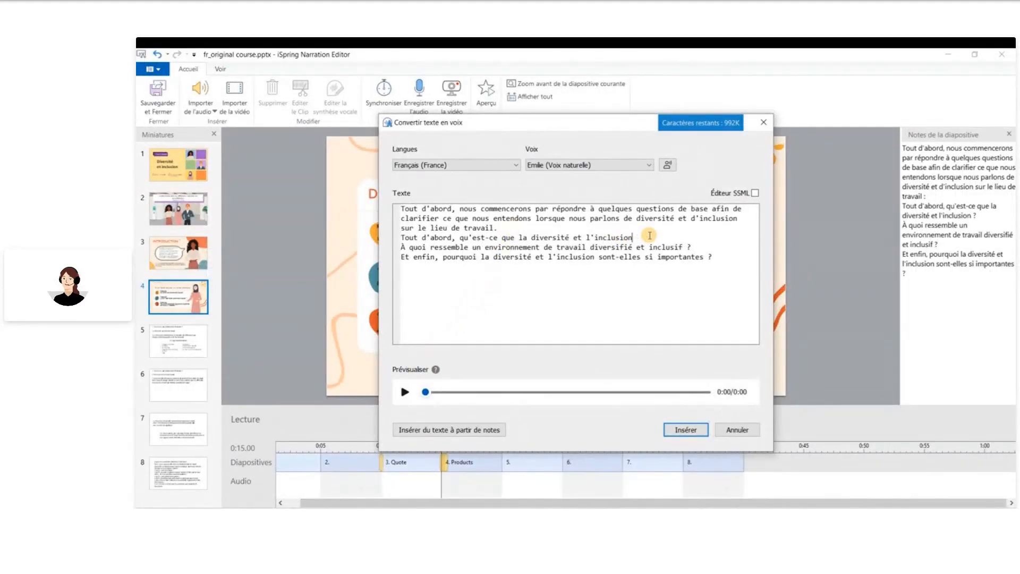
pyautogui.write('.')
pyautogui.click(711, 251)
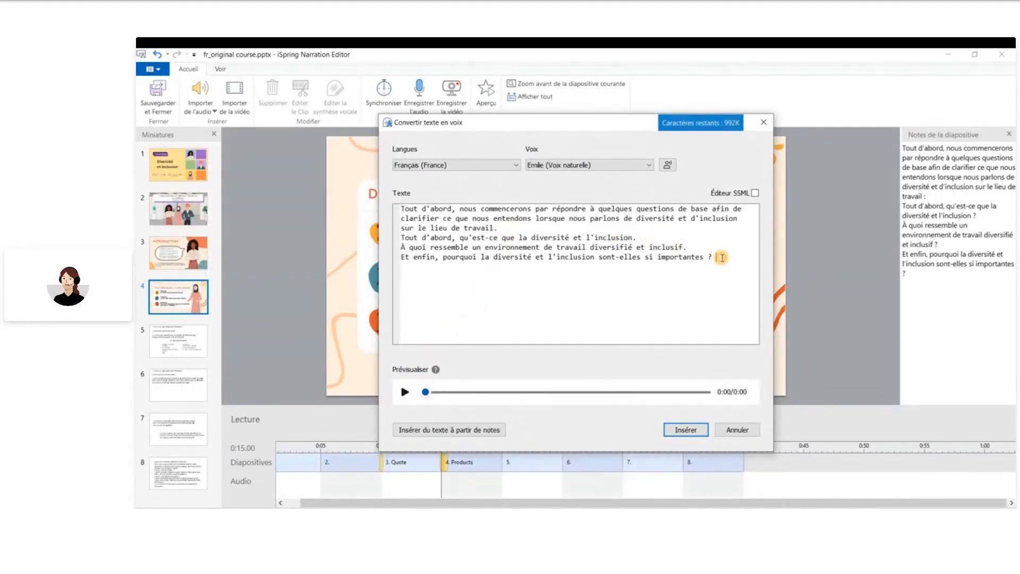
pyautogui.press('BackSpace')
pyautogui.press('BackSpace')
pyautogui.write('.')
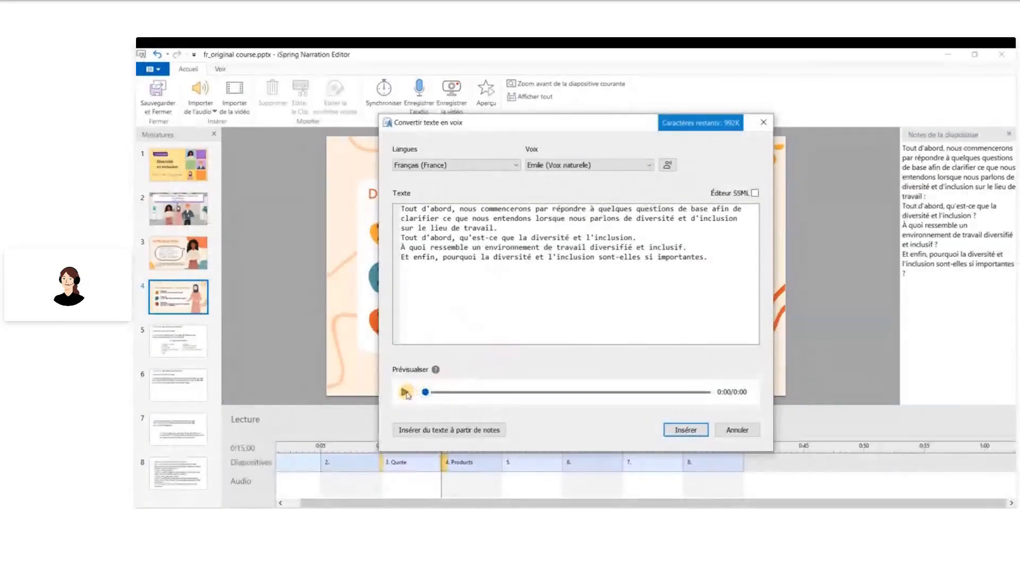
pyautogui.click(405, 391)
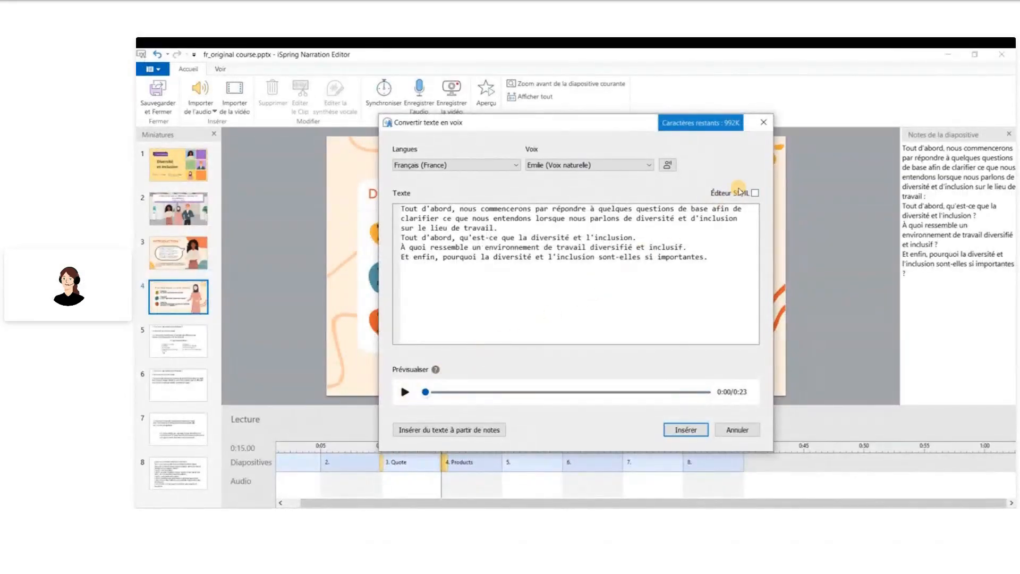
# Step: Enable the SSML editor for the text and remove the blank line before the closing speak tag
pyautogui.click(754, 193)
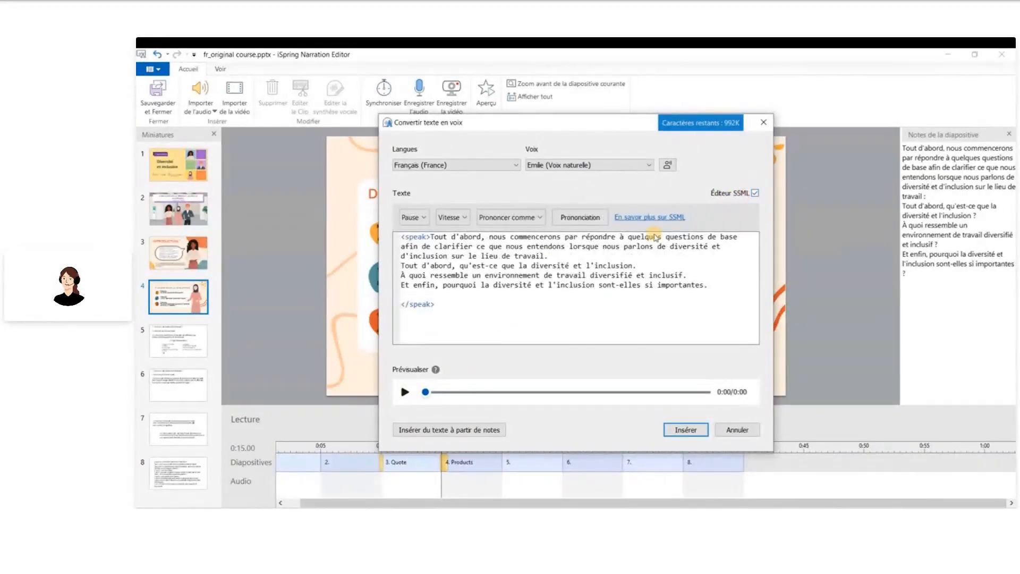
pyautogui.click(575, 285)
pyautogui.click(405, 295)
pyautogui.press('BackSpace')
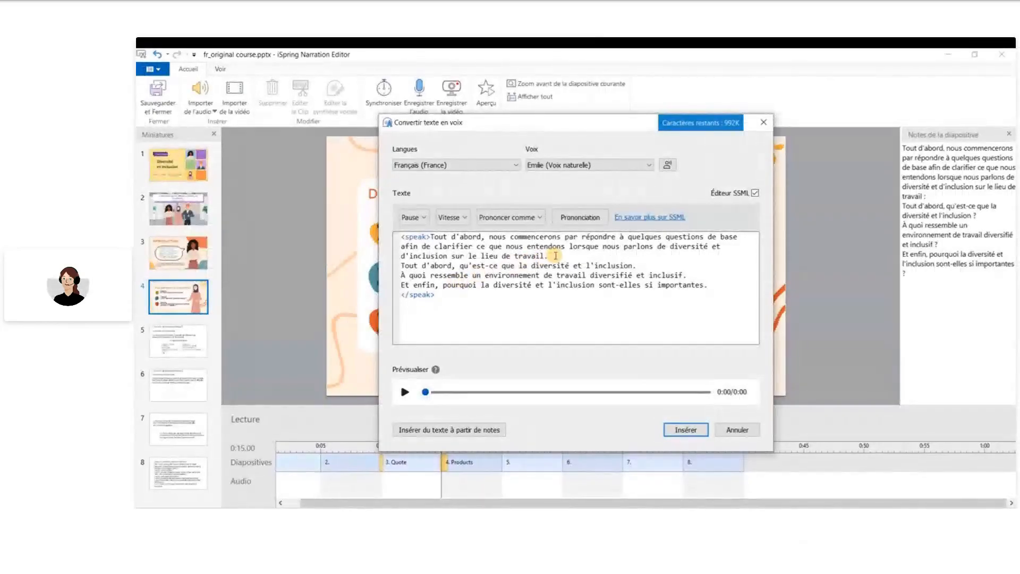
# Step: Add a 1 s pause after each of the sentences ending in "travail.", "l'inclusion." and "inclusif.", and preview the speech
pyautogui.click(407, 223)
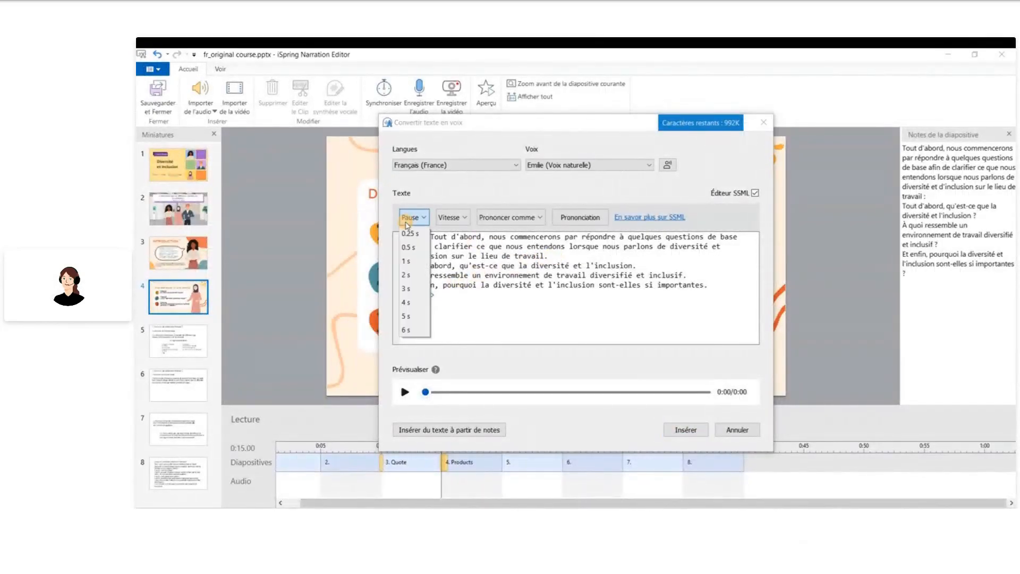
pyautogui.click(412, 261)
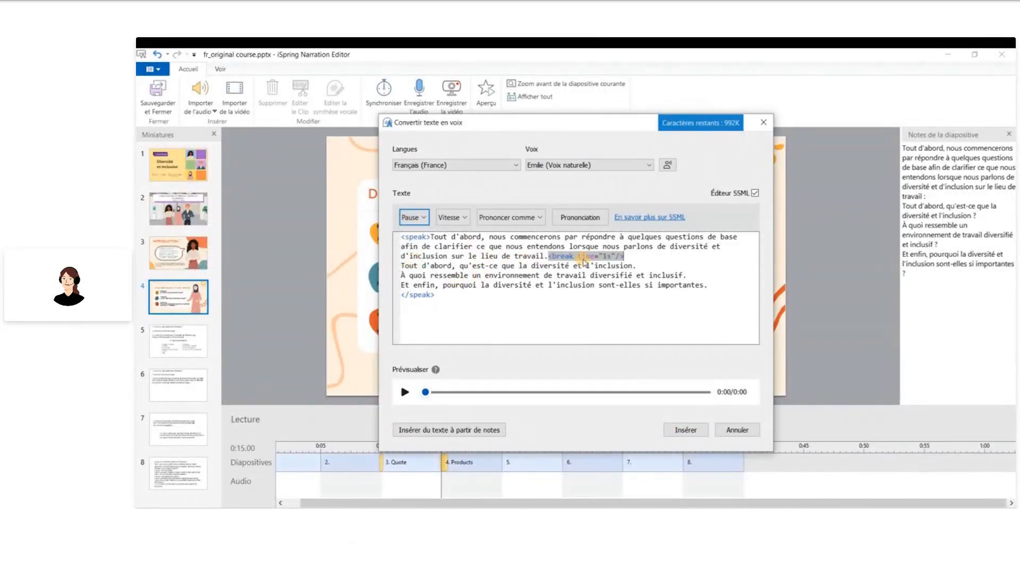
pyautogui.click(646, 262)
pyautogui.click(415, 221)
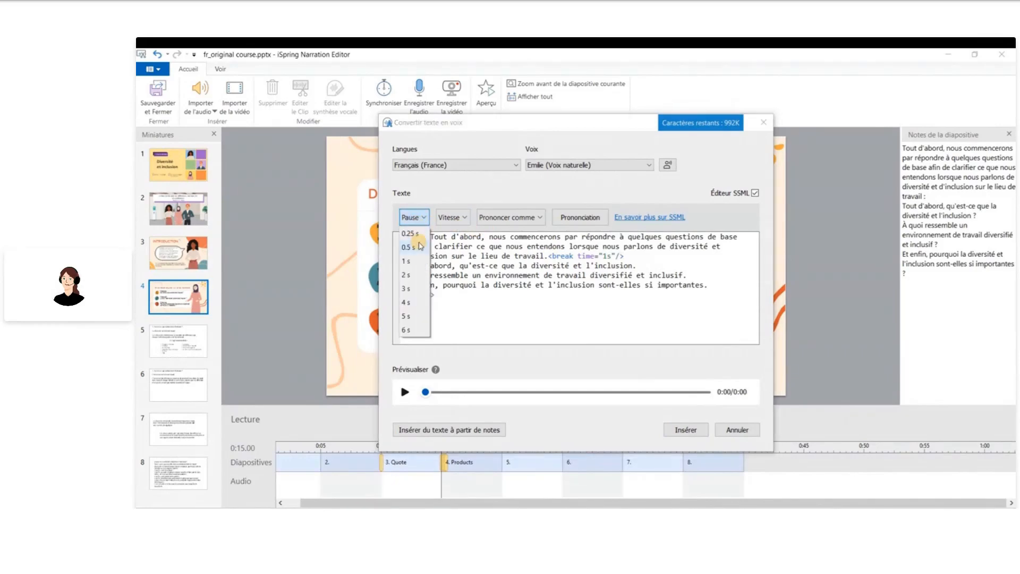
pyautogui.click(413, 262)
pyautogui.click(685, 274)
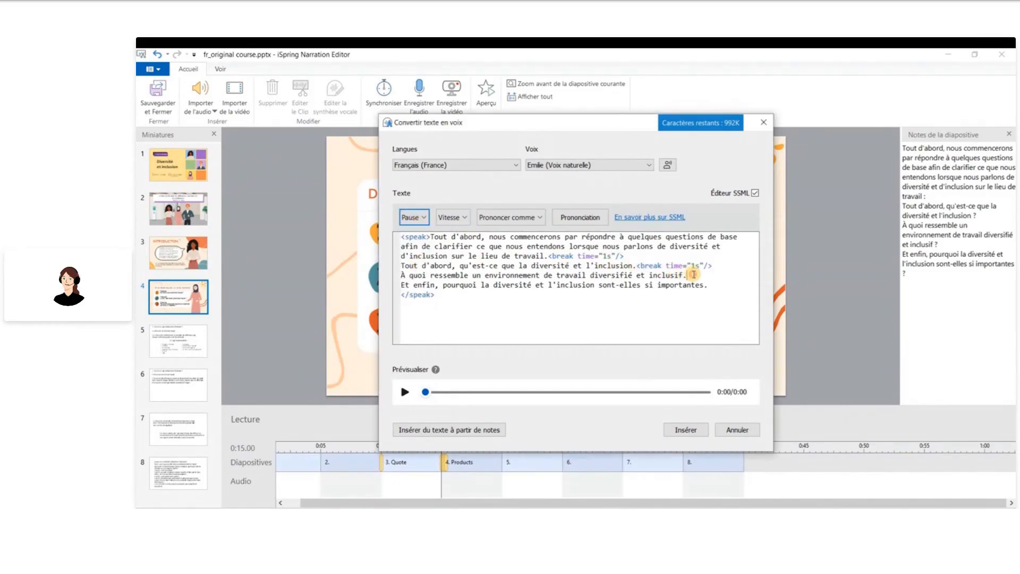
pyautogui.click(413, 218)
pyautogui.click(411, 261)
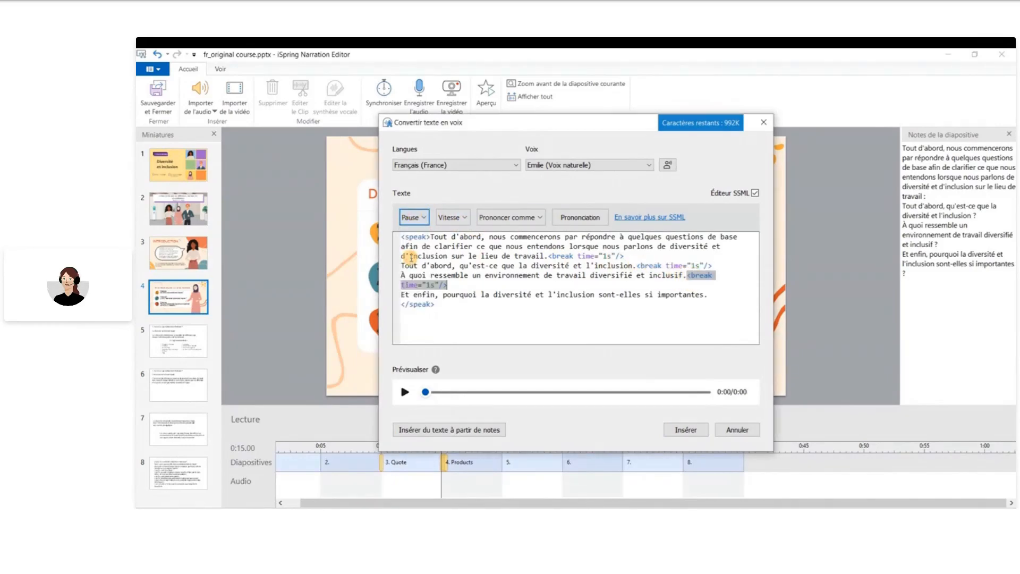
pyautogui.click(404, 392)
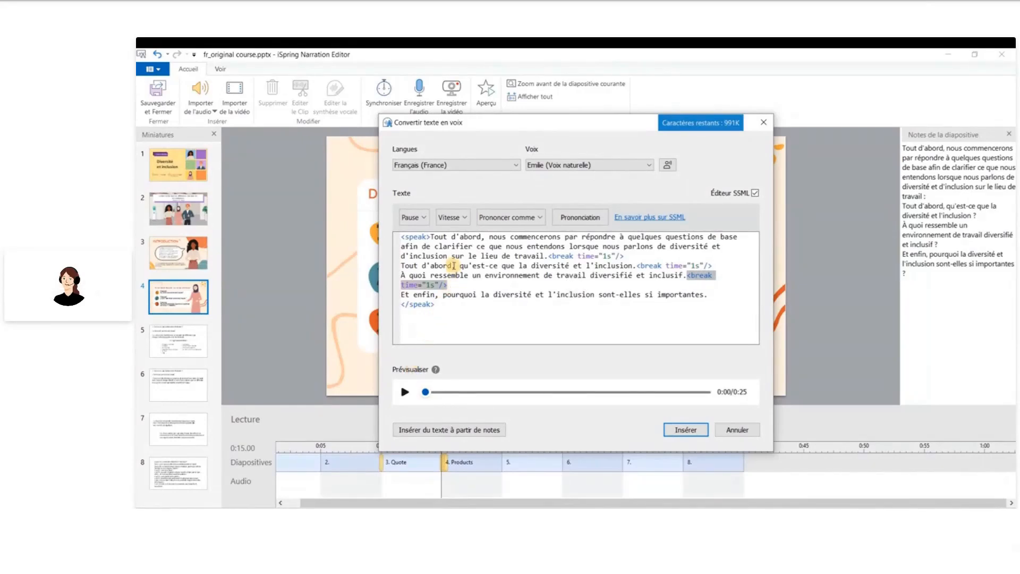
# Step: Replace "Tout d'abord" at the start of the second sentence with "Le 1" and have the 1 pronounced as Ordinal
pyautogui.moveTo(454, 265); pyautogui.dragTo(401, 262)
pyautogui.write('Le 1')
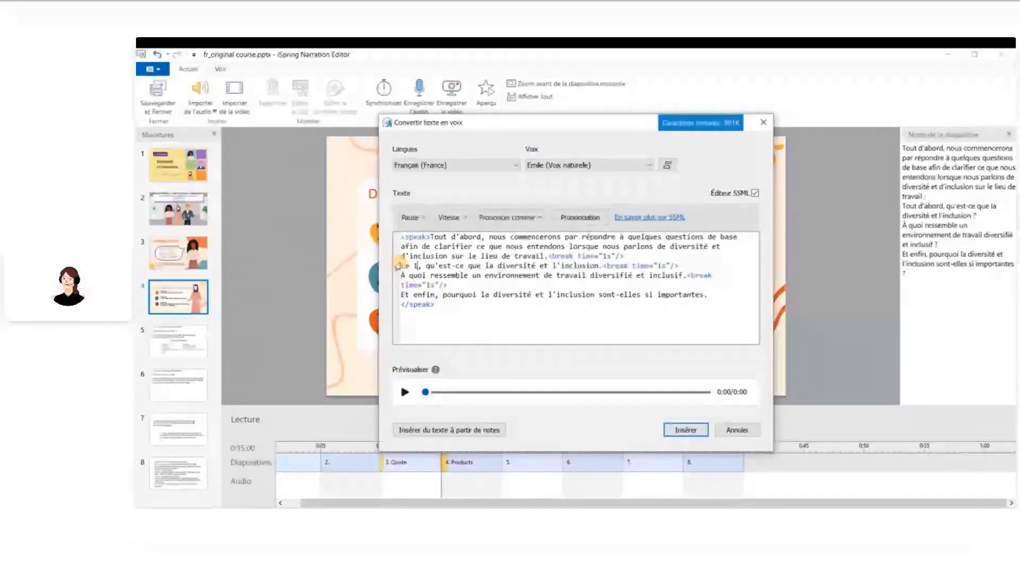
pyautogui.doubleClick(416, 265)
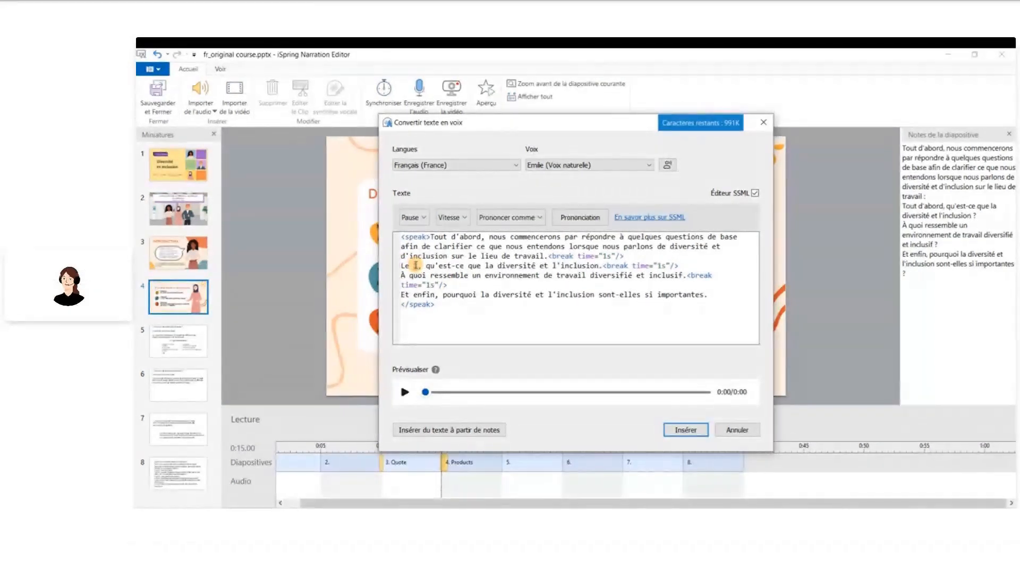
pyautogui.click(488, 218)
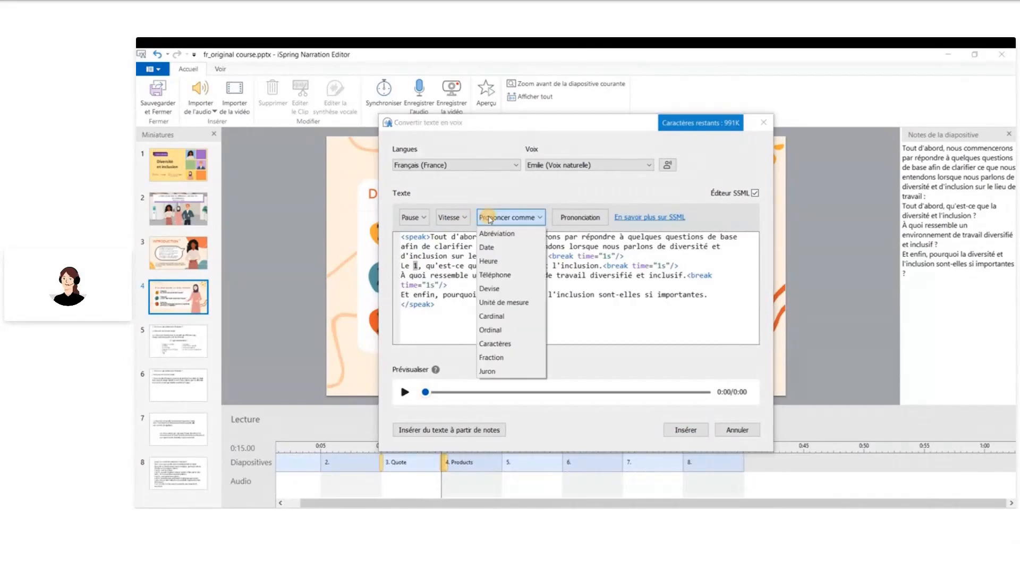
pyautogui.click(485, 328)
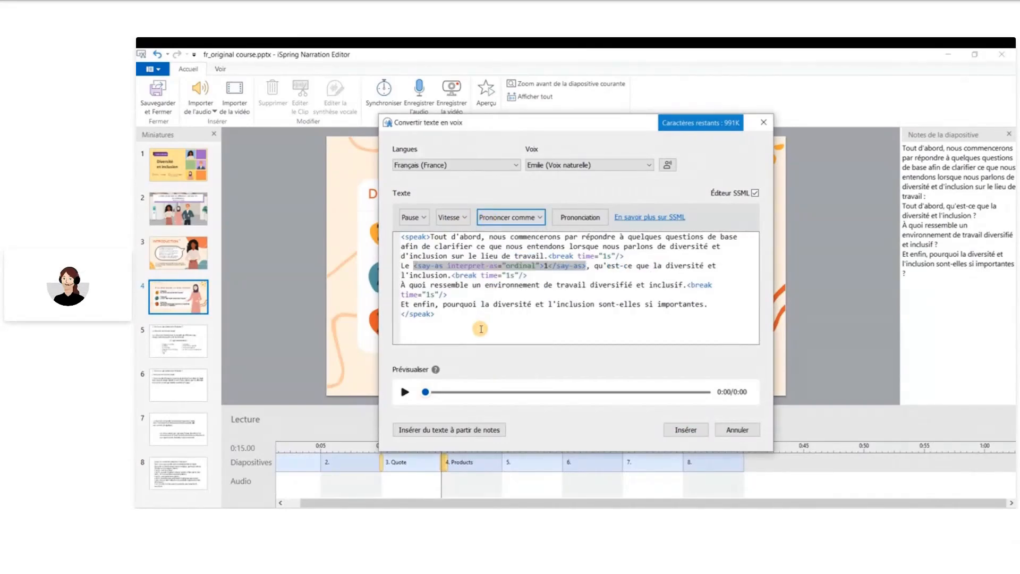
# Step: Preview the speech with the ordinal pronunciation and start inserting it as an audio clip
pyautogui.click(402, 392)
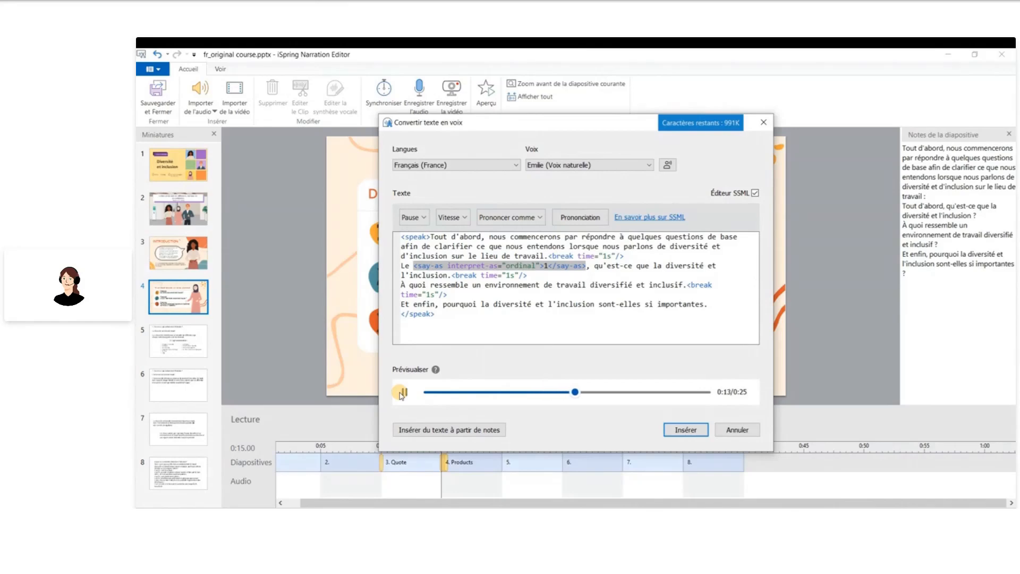
pyautogui.click(400, 394)
pyautogui.click(684, 430)
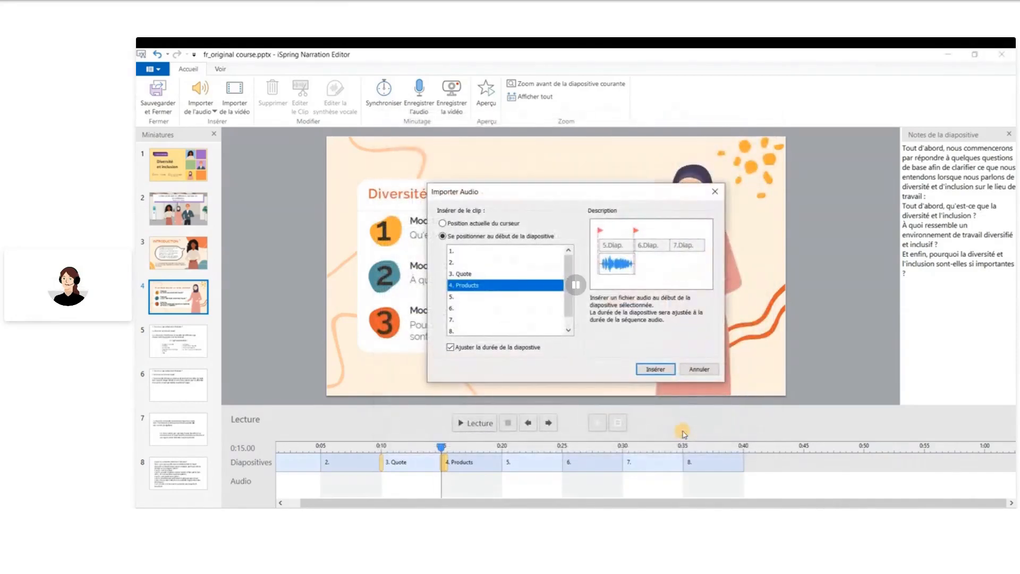